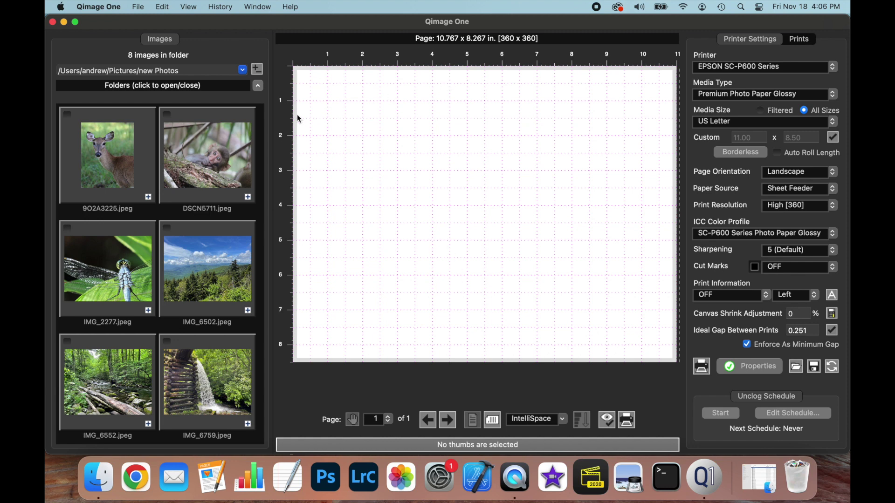
- Select the IMG_6502 mountain photo and choose Multi Panel Print from the print size list
click(209, 269)
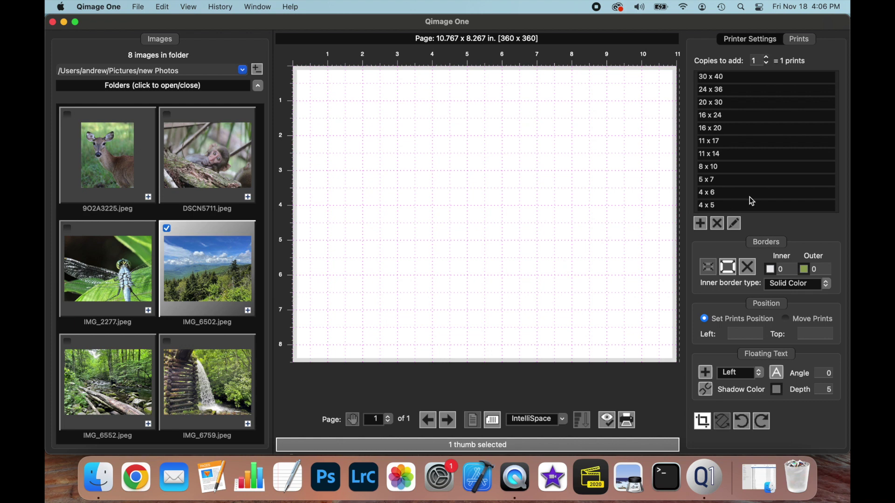
scroll(752, 201, down, 5)
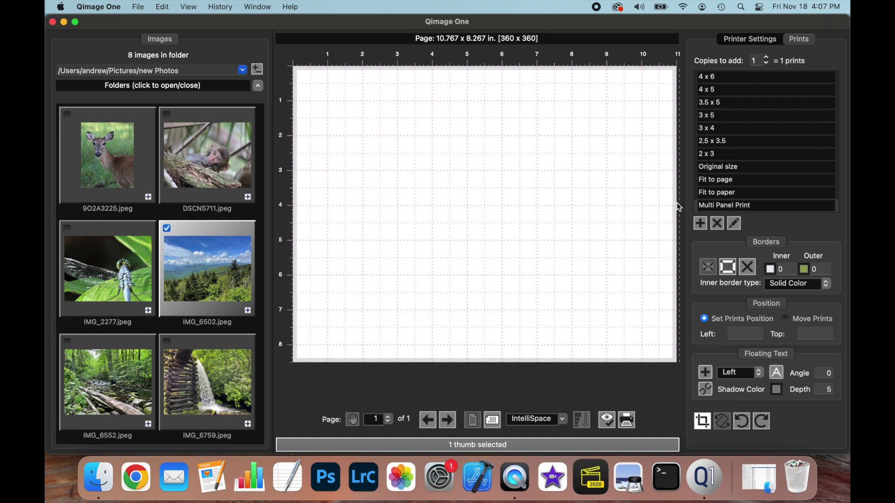
click(740, 207)
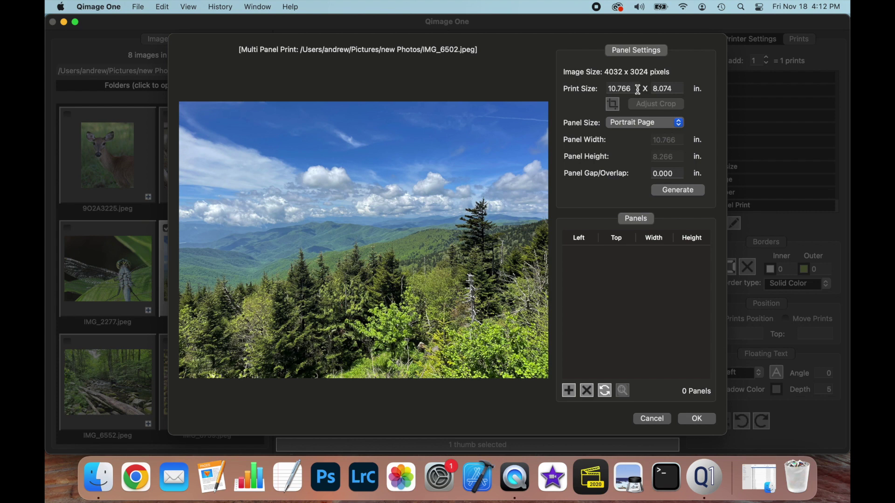
- Set the print size to 32 × 18 inches, cropping the photo to fit
drag(638, 89, 587, 94)
text(32)
key(Tab)
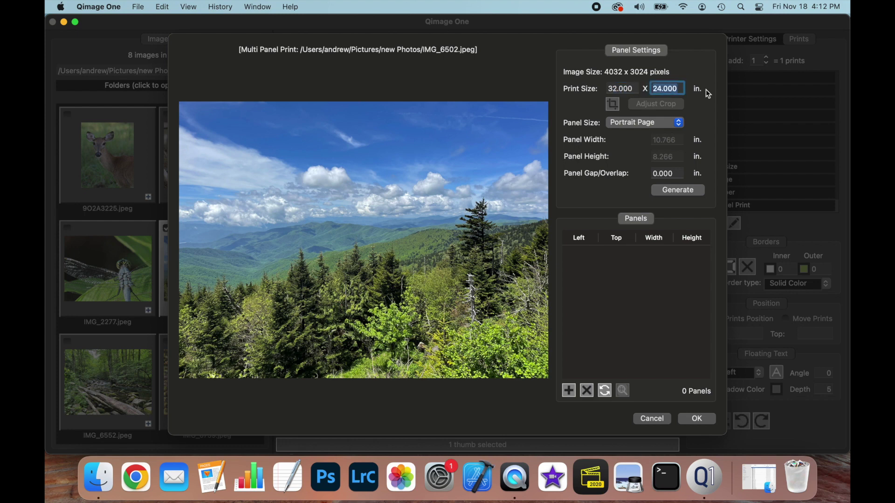
click(680, 91)
key(Tab)
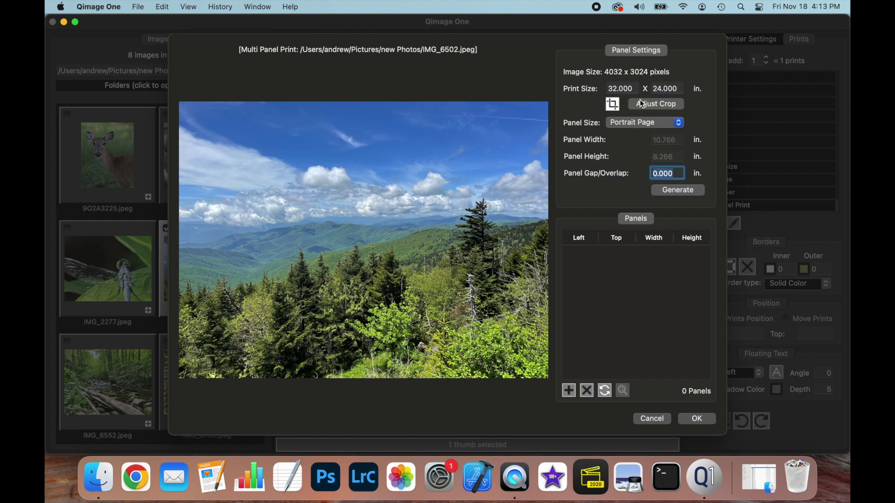
click(679, 88)
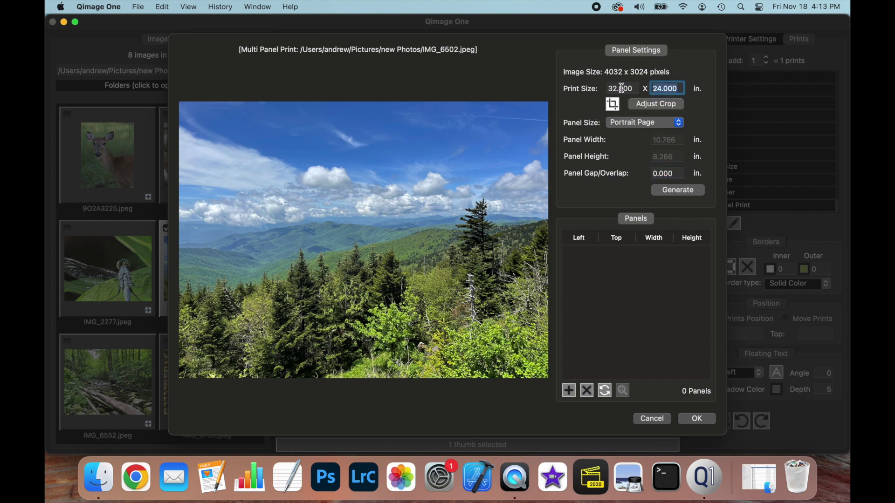
text(18)
key(Return)
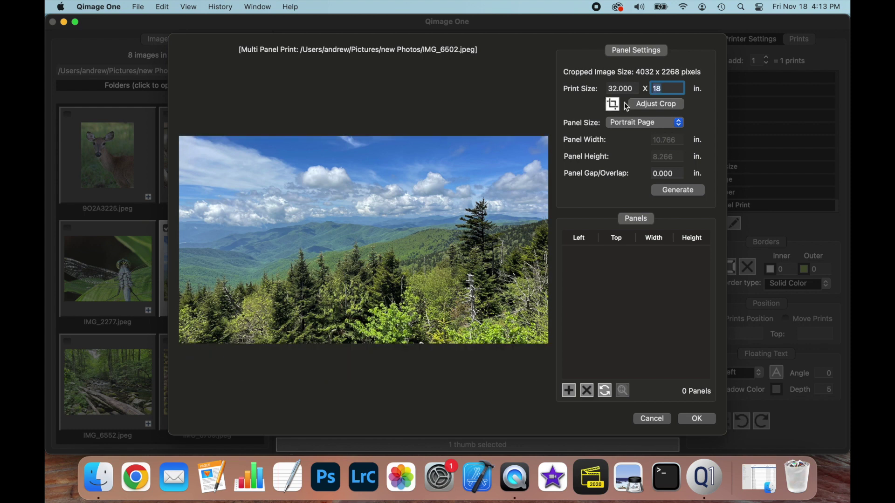
- Move the crop frame slightly lower on the photo (4031 × 2268 pixels)
click(659, 104)
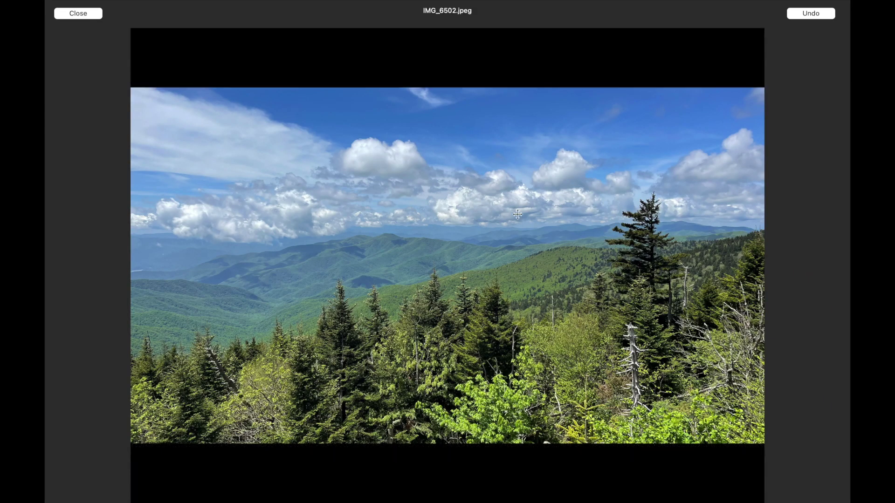
drag(487, 253, 484, 264)
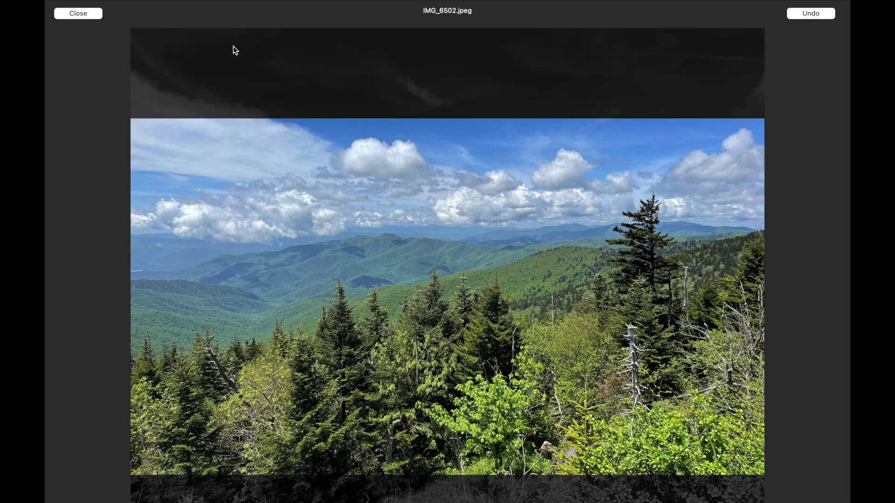
key(Return)
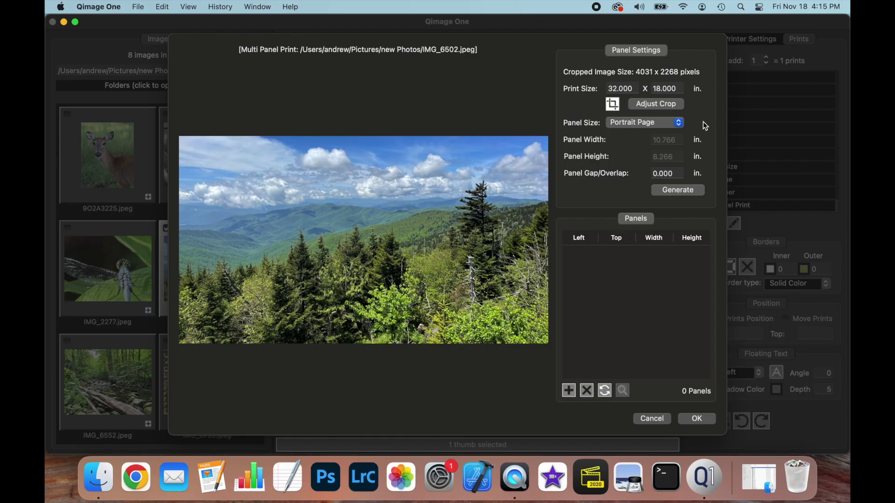
- Keep Portrait Page as the panel size and generate 8 panels, four across by two down
click(679, 124)
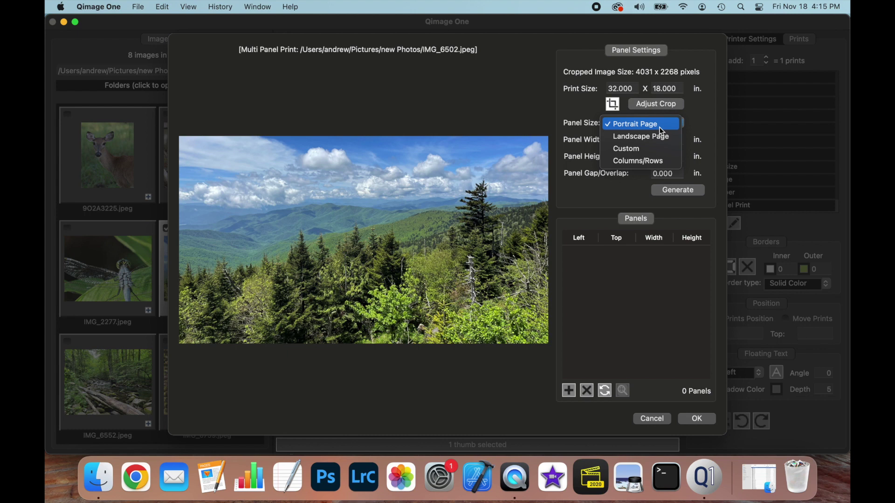
click(660, 127)
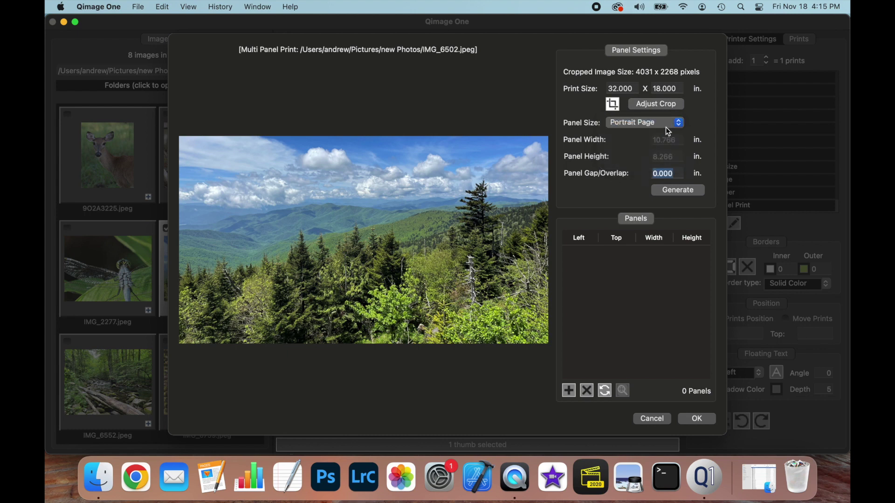
click(678, 190)
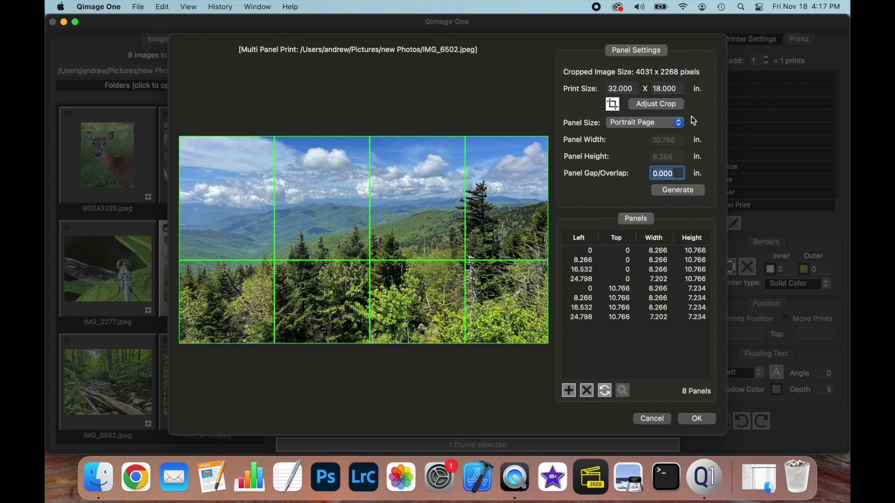
click(677, 122)
click(641, 134)
click(679, 190)
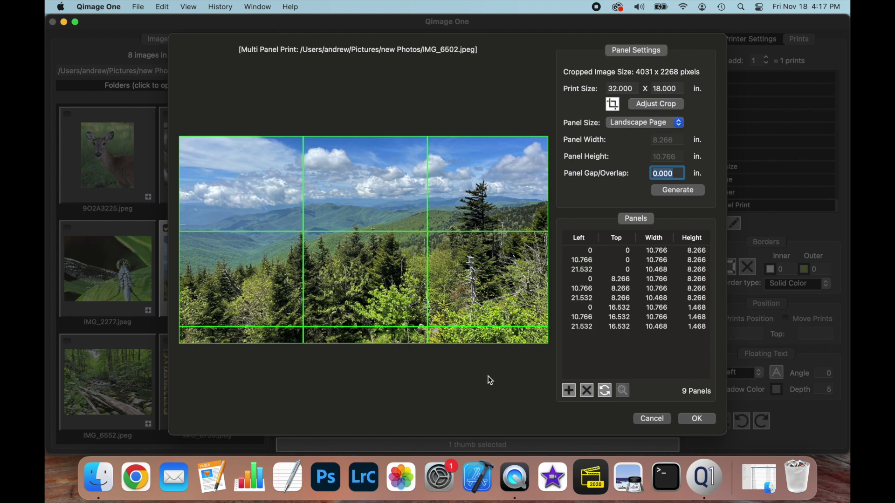
click(679, 122)
click(670, 115)
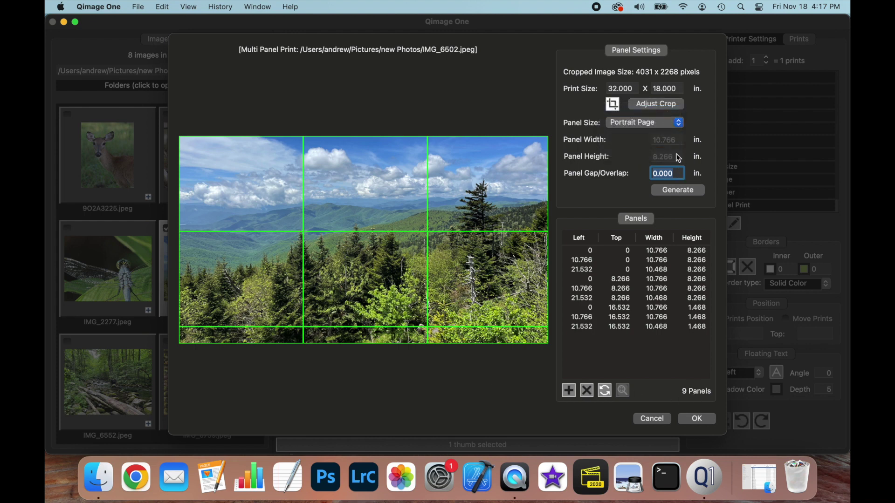
click(680, 190)
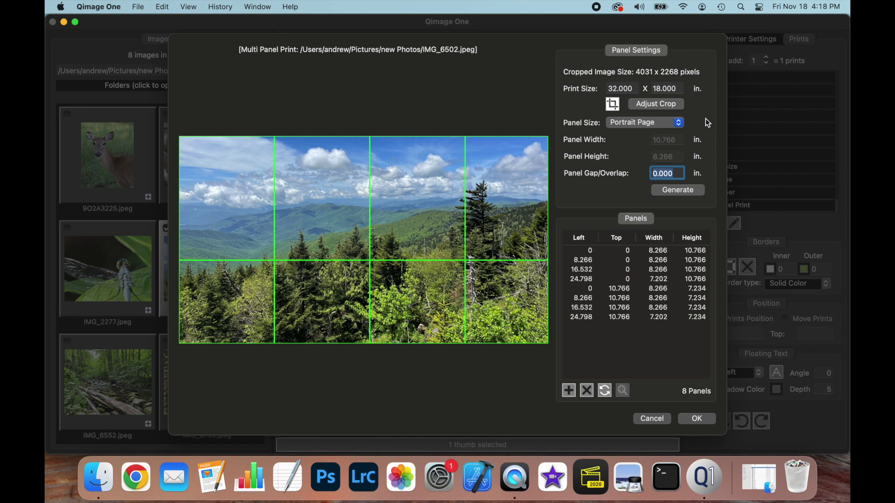
- Generate 15 Custom 7 × 7 in. panels, then enter a 0.5 in. panel gap
click(673, 122)
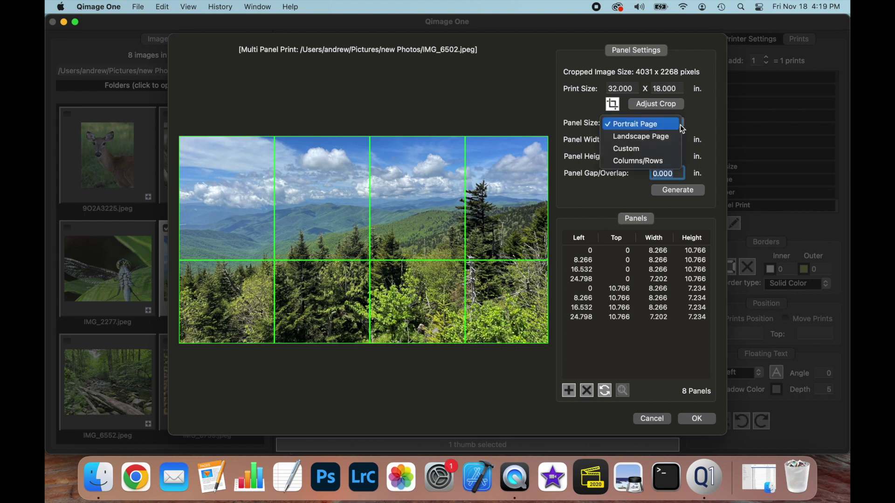
click(666, 148)
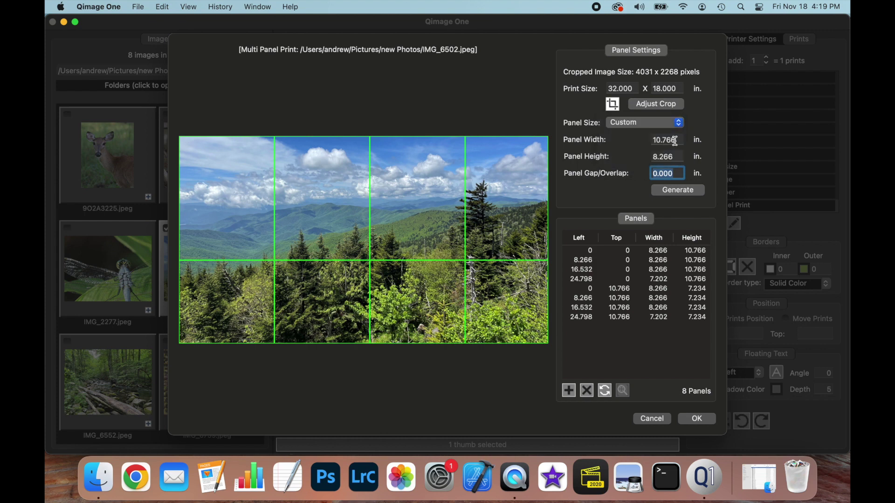
click(680, 140)
double_click(680, 140)
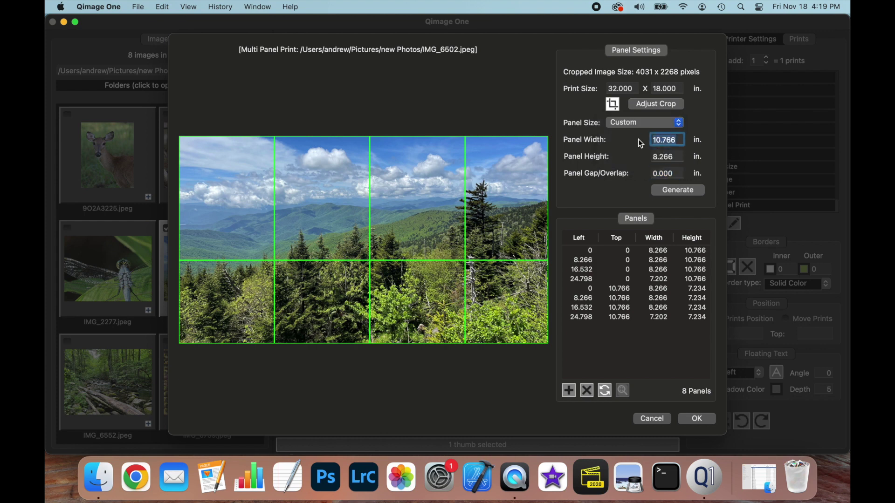
text(7)
double_click(680, 156)
text(7)
click(669, 190)
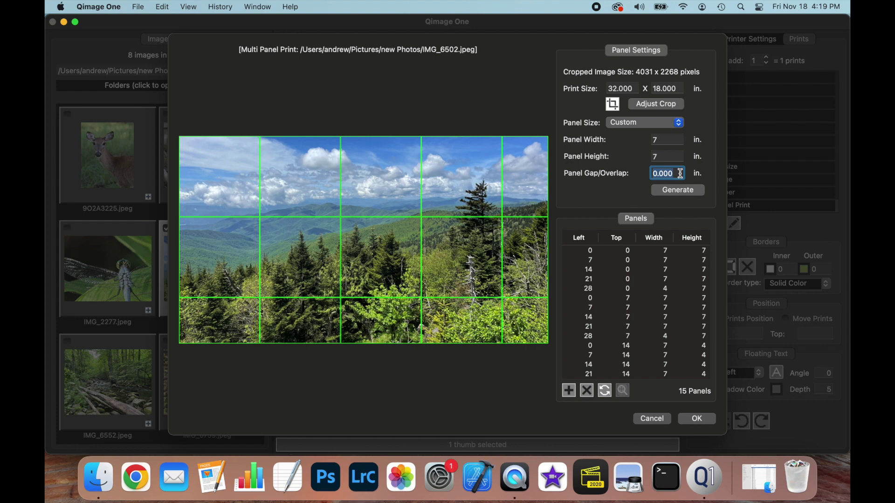
text(0.5)
- Generate the panels with a 0.5 in. gap, then regenerate them with -0.5 in. overlap
click(691, 192)
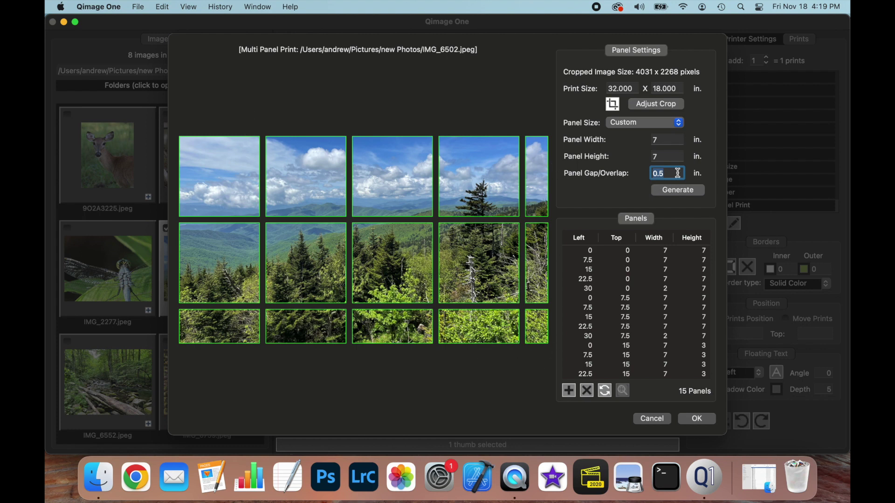
text(-0.5)
click(685, 193)
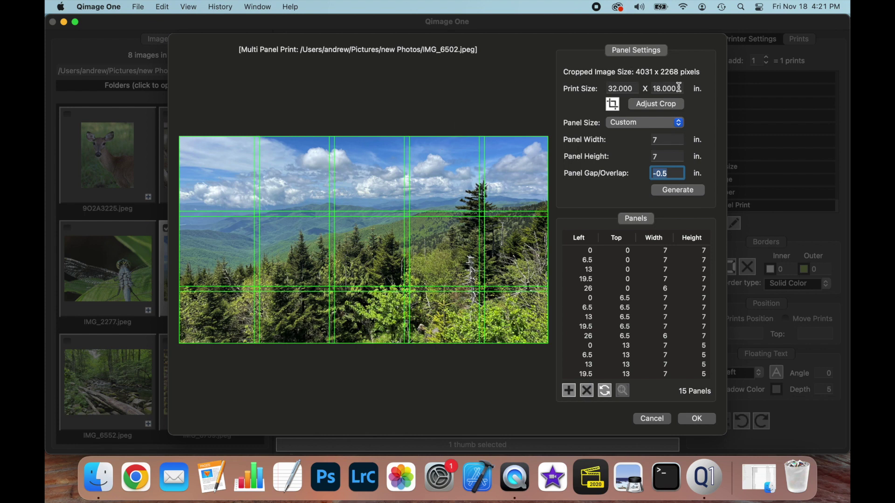
click(680, 124)
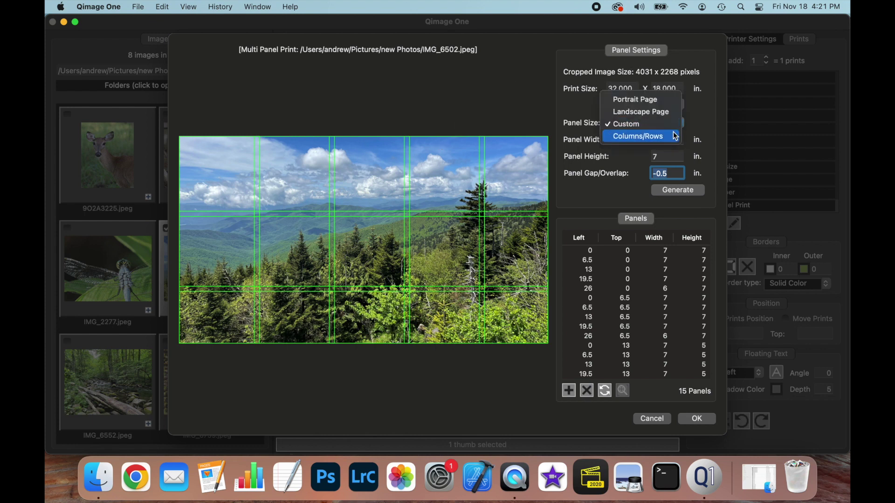
- Switch to column/row panels: a 5 × 2 grid of 6 × 8.75 in. panels with 0.5 in. gaps
click(676, 136)
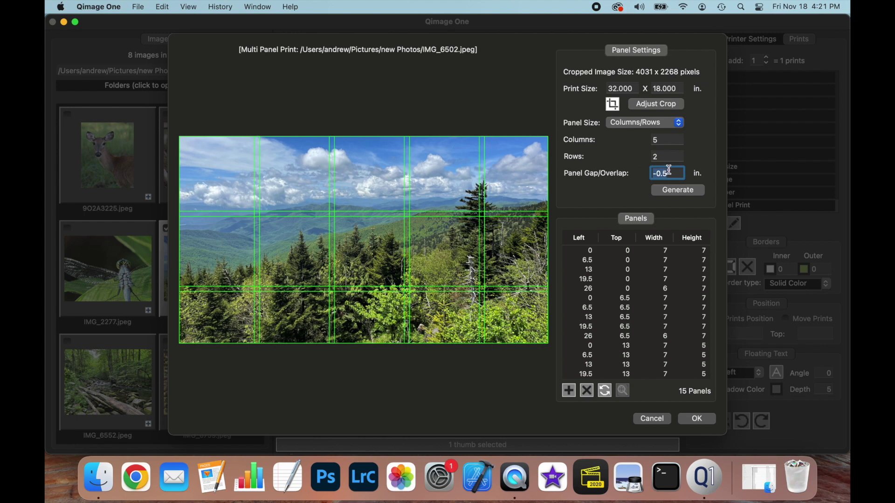
click(685, 192)
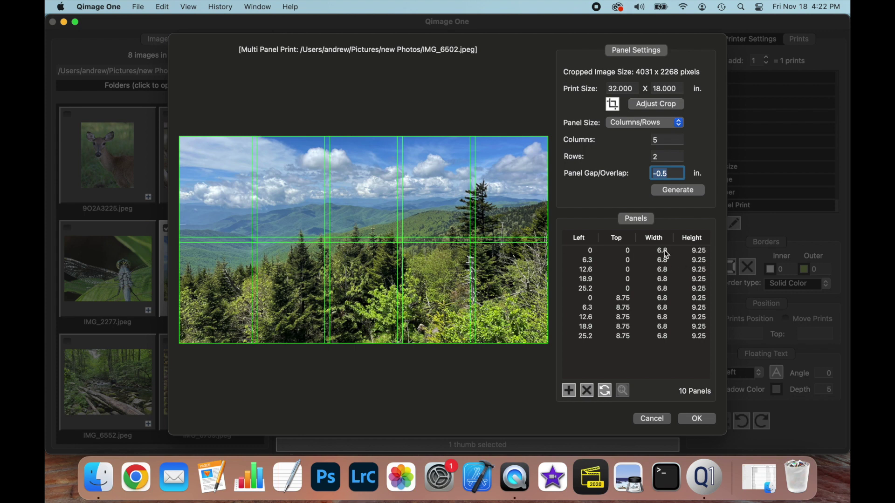
text(0.5)
click(691, 190)
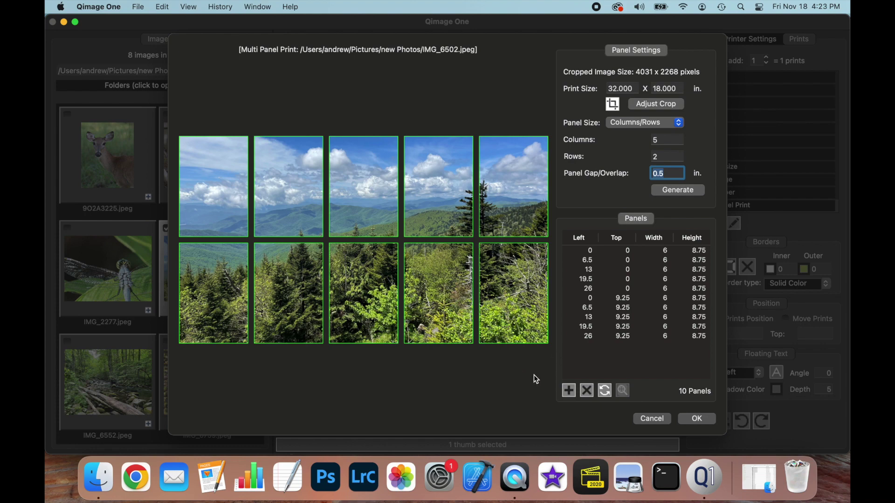
- Accept the 10-panel layout and page through the panel pages
click(696, 419)
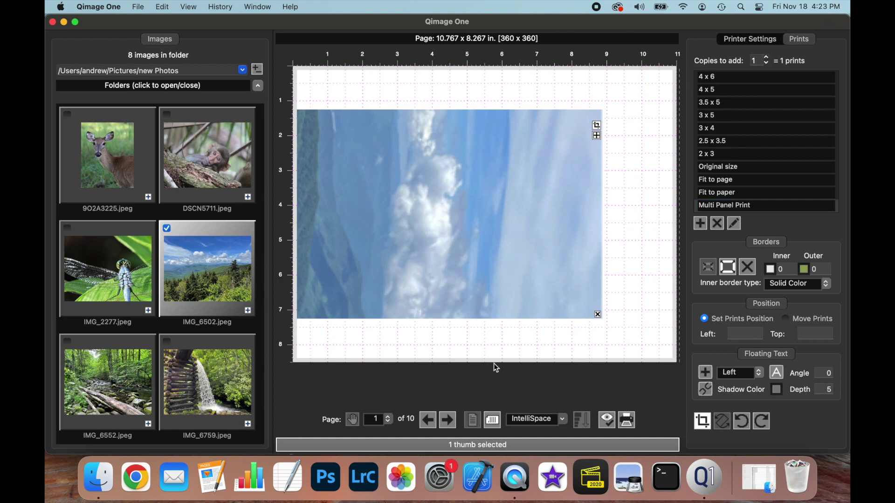
click(446, 421)
click(446, 421)
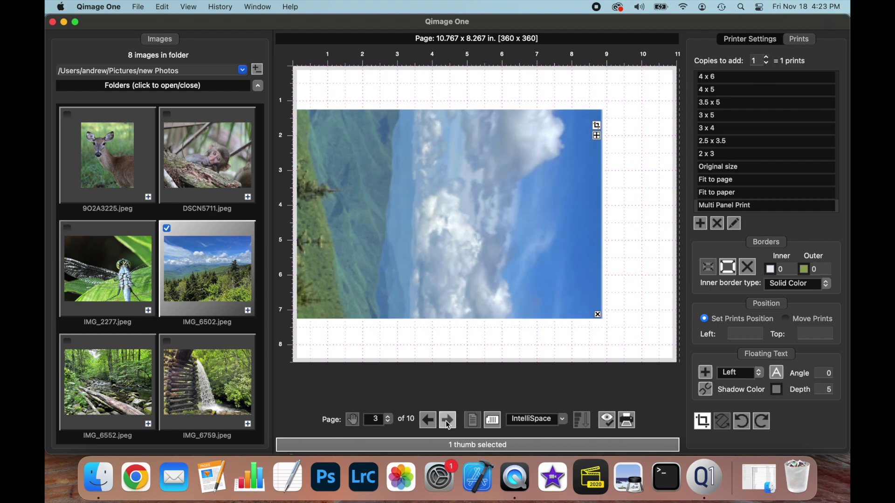
click(447, 421)
click(447, 421)
click(446, 421)
- Set the pages to portrait, go back to page 6, and reopen the print's multi-panel settings
click(472, 421)
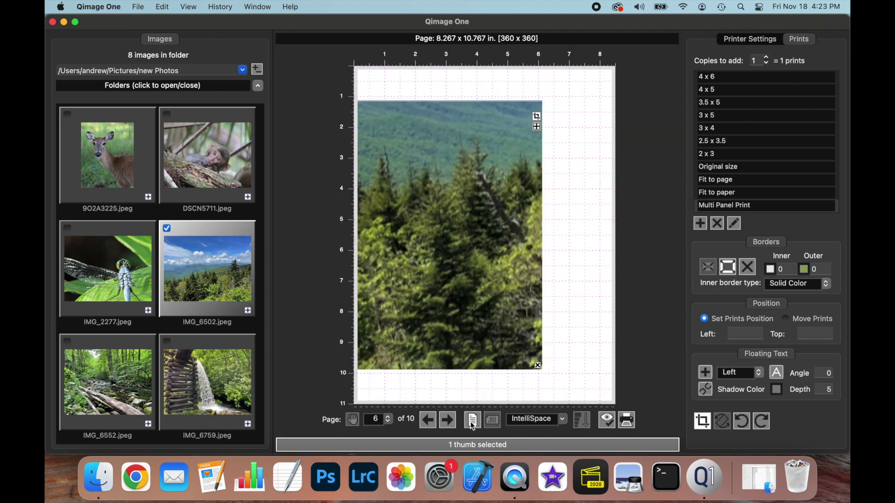
click(446, 421)
click(446, 420)
click(447, 420)
click(446, 420)
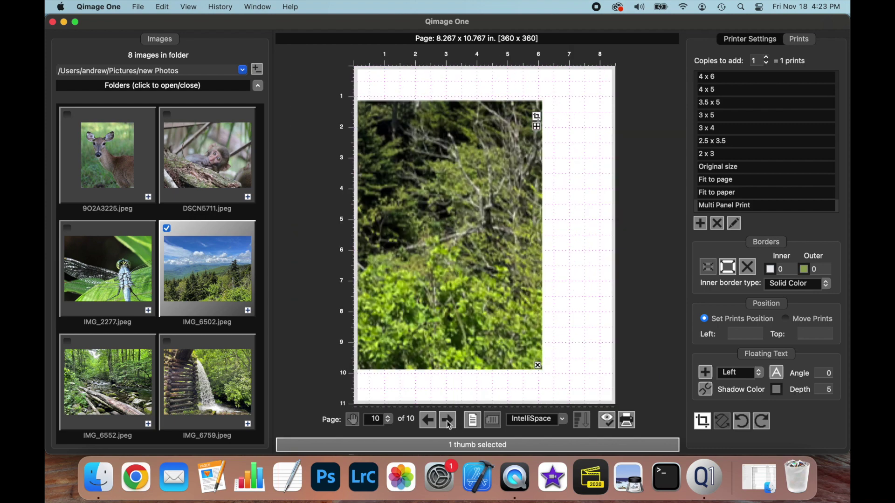
click(427, 421)
click(427, 421)
click(428, 420)
click(427, 420)
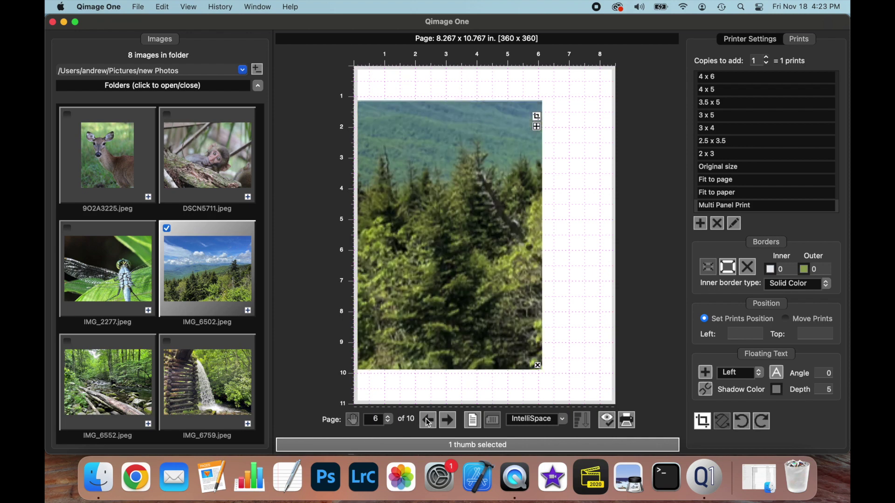
click(537, 127)
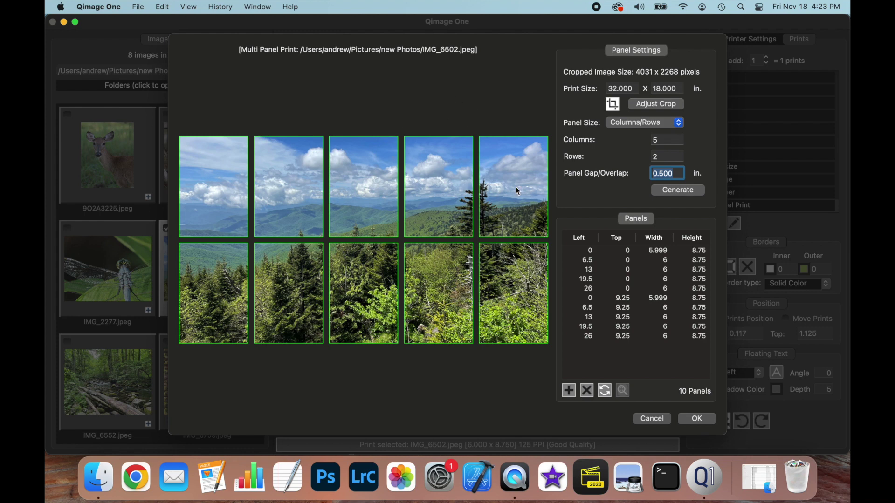
- Delete the bottom-left panel on page 6, leaving 9 panels, and review the remaining panels in the grid
click(661, 419)
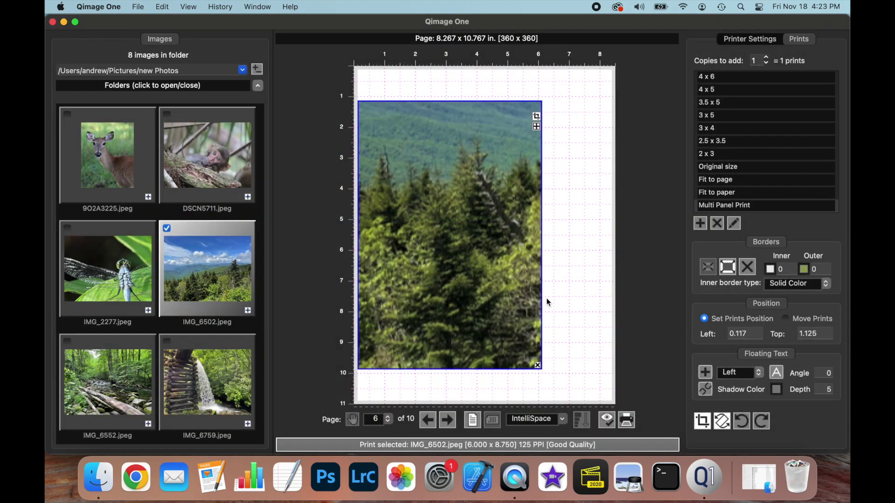
click(538, 366)
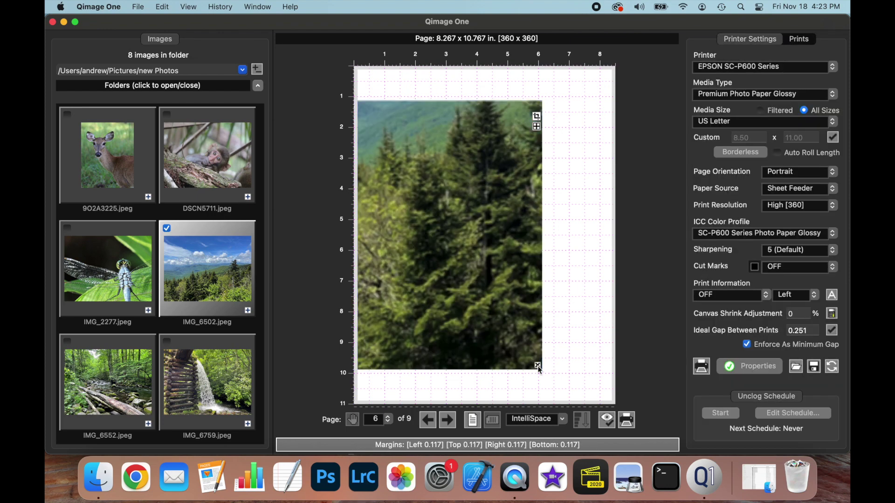
click(537, 127)
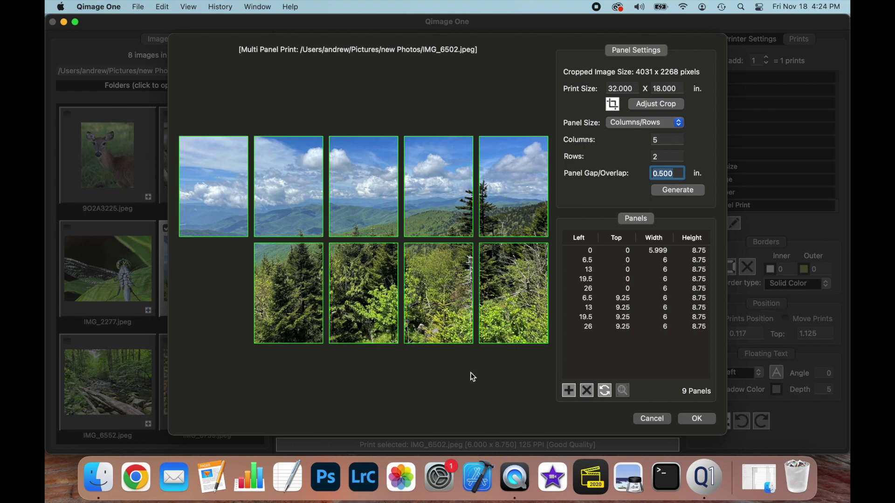
click(364, 198)
click(372, 257)
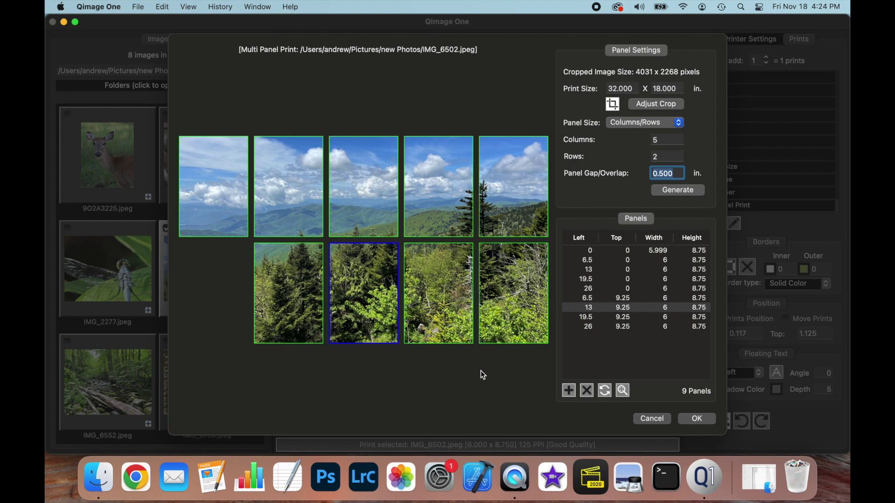
- Select the top-left panel, accept the 9-panel layout, and reopen the print's panel layout
click(207, 170)
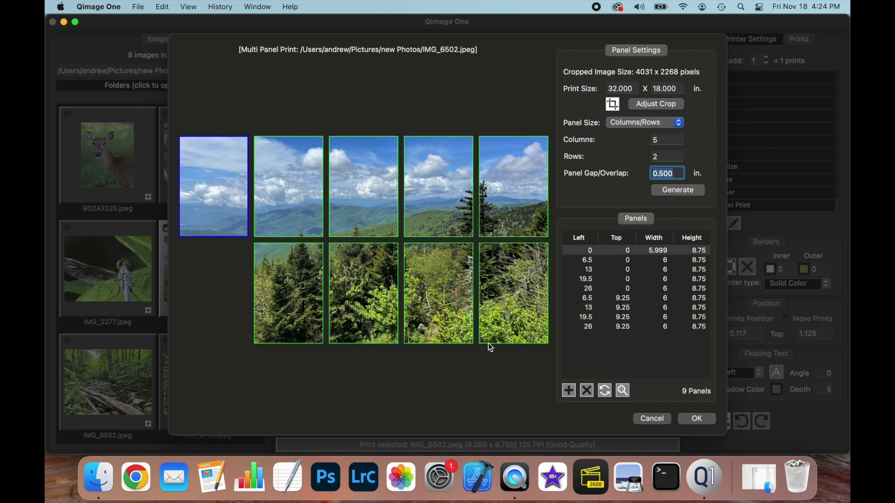
click(622, 391)
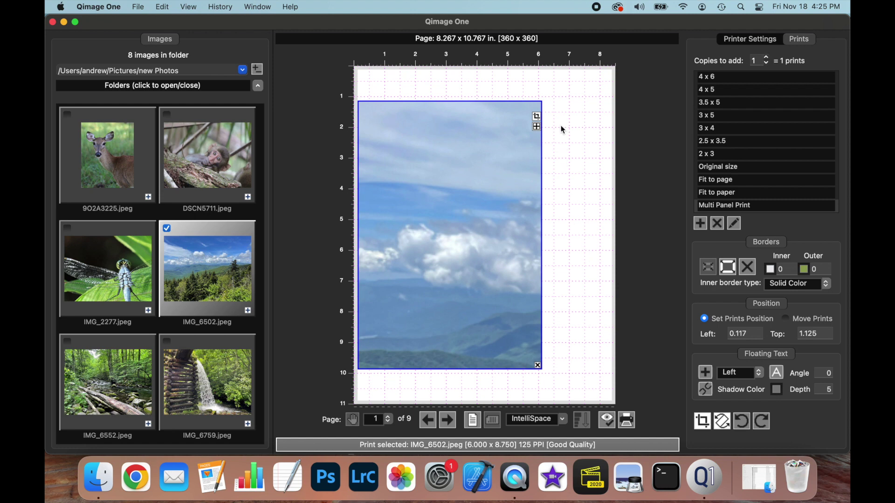
click(536, 125)
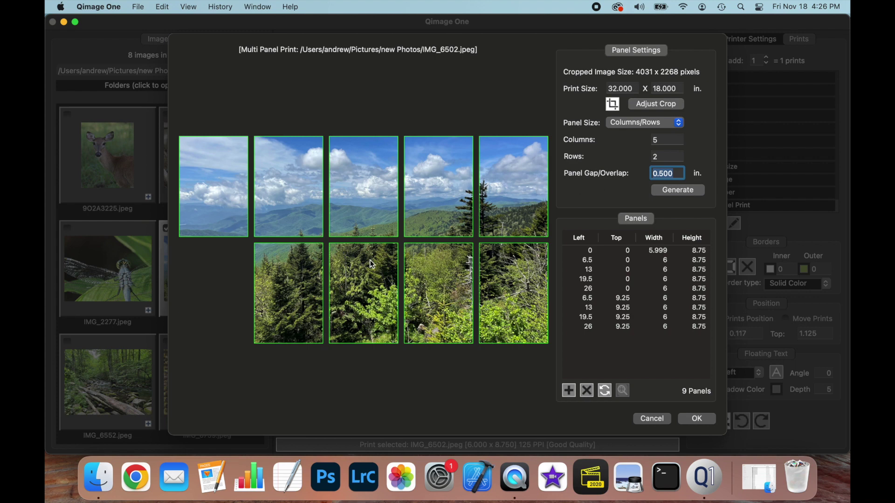
- Replace the top-right panel with a new panel positioned at Left 2, Top 10
click(510, 164)
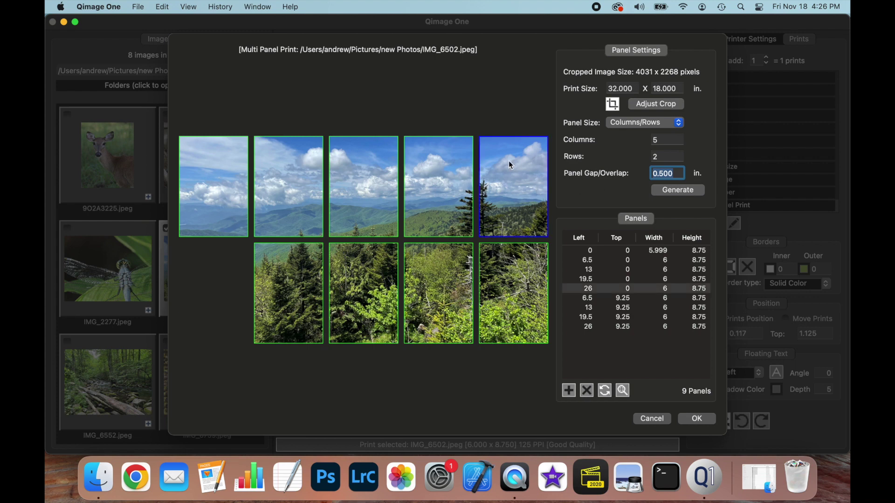
click(586, 391)
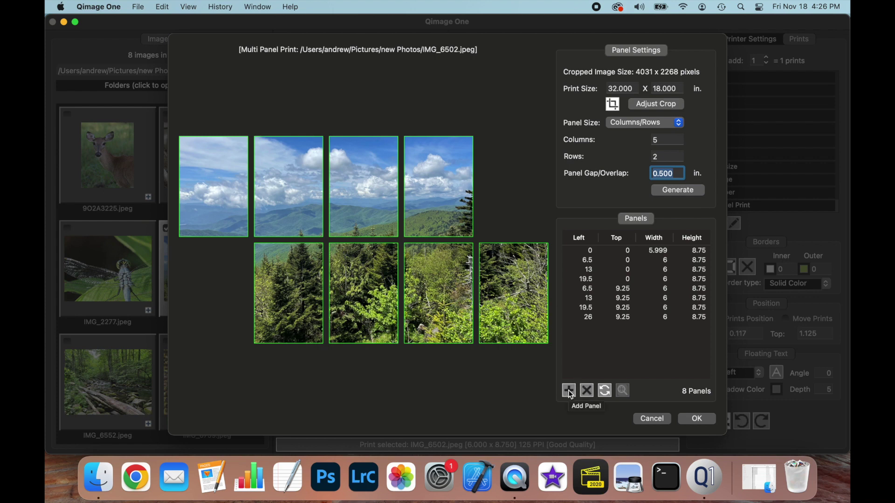
click(569, 390)
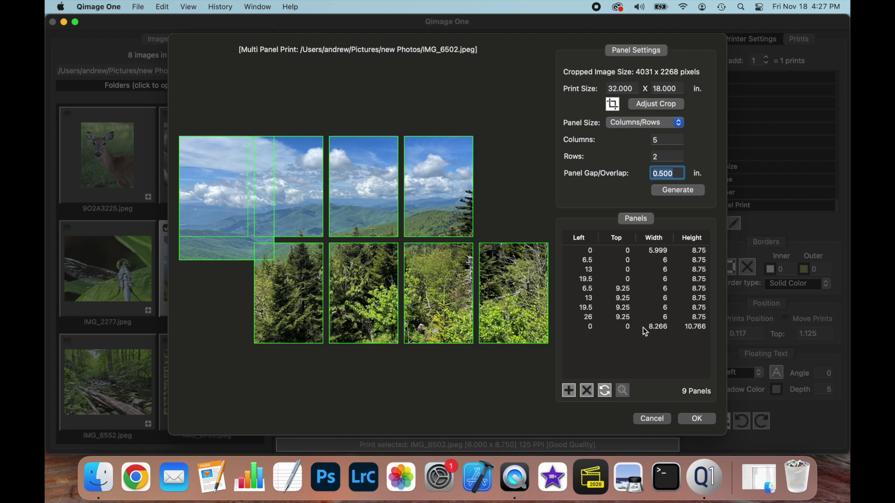
click(591, 327)
click(591, 328)
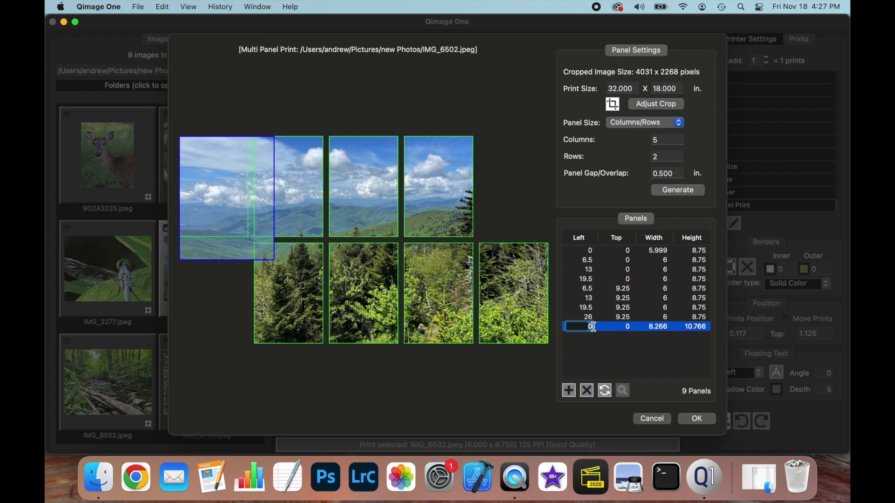
text(2)
key(Return)
click(622, 329)
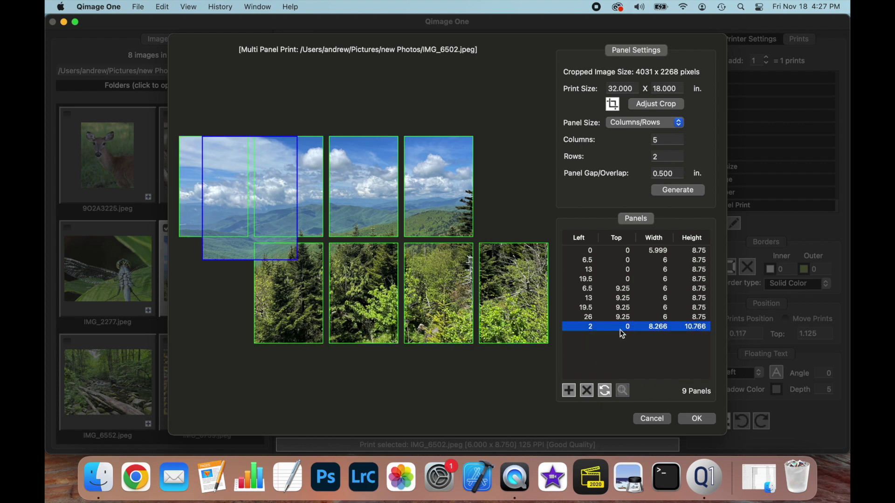
click(625, 327)
text(10)
key(Return)
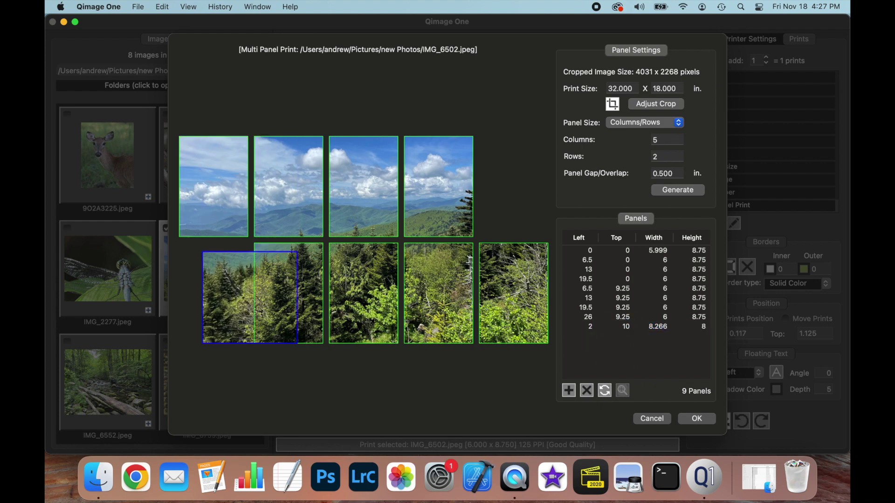
- Make the new panel 4 × 5 in. and apply the nine-panel layout
click(661, 328)
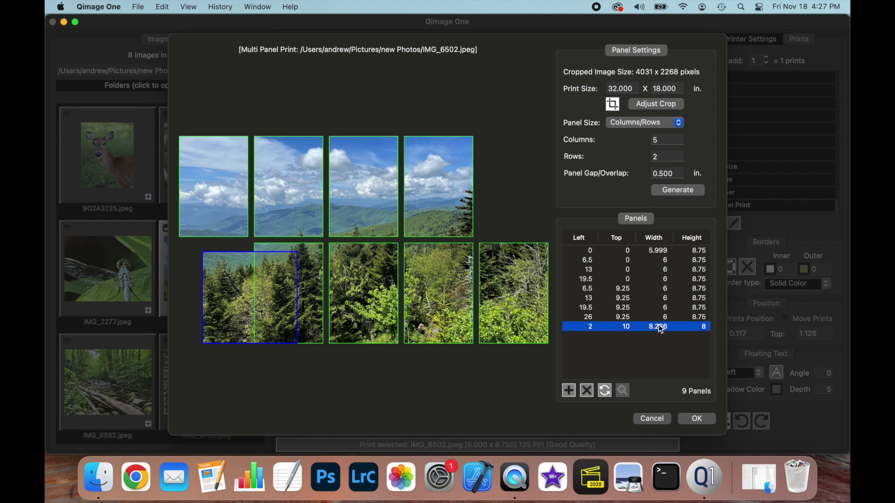
click(661, 328)
text(4)
key(Return)
click(705, 328)
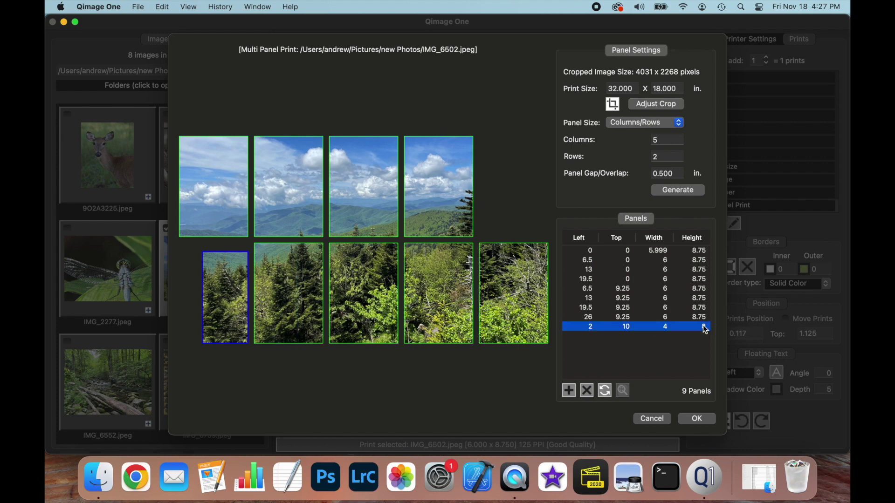
click(704, 327)
text(5)
key(Return)
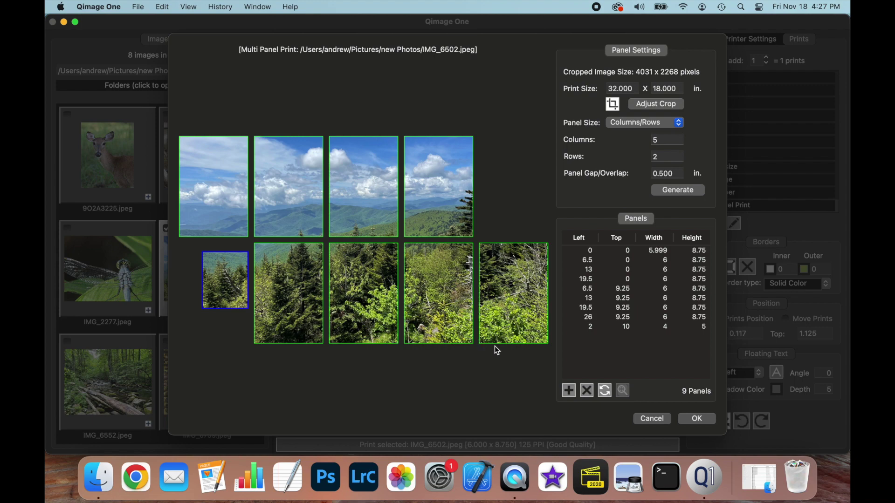
click(700, 420)
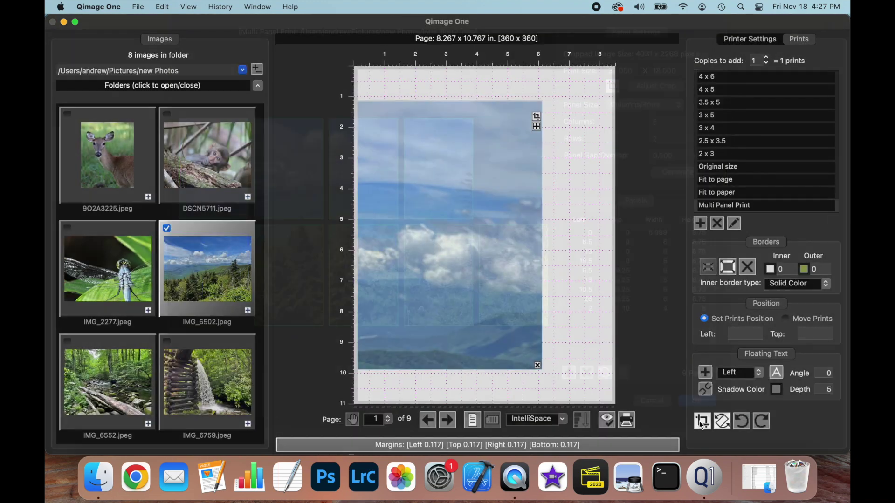
- Page through the print's pages to the last one
click(449, 422)
click(448, 422)
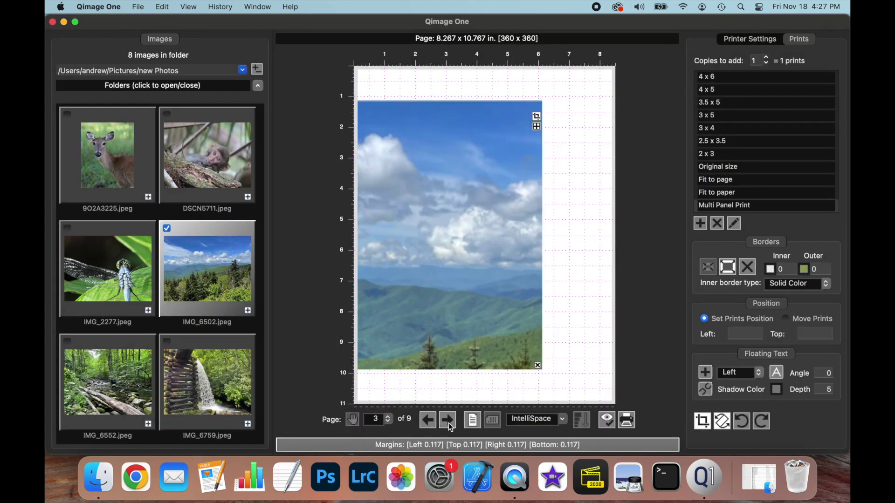
click(448, 422)
click(448, 422)
click(449, 422)
click(448, 421)
click(448, 422)
click(448, 422)
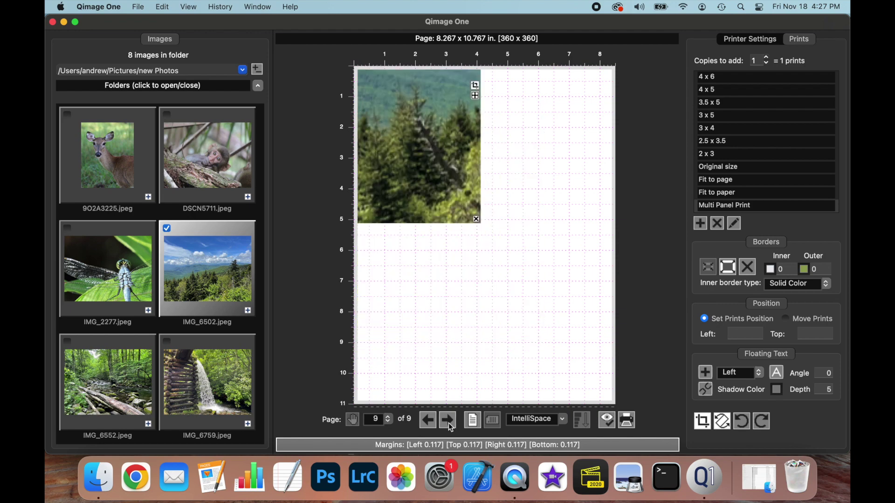
- In Multi Panel Print, delete all panels and regenerate an even 5 × 2 grid of ten panels
click(475, 96)
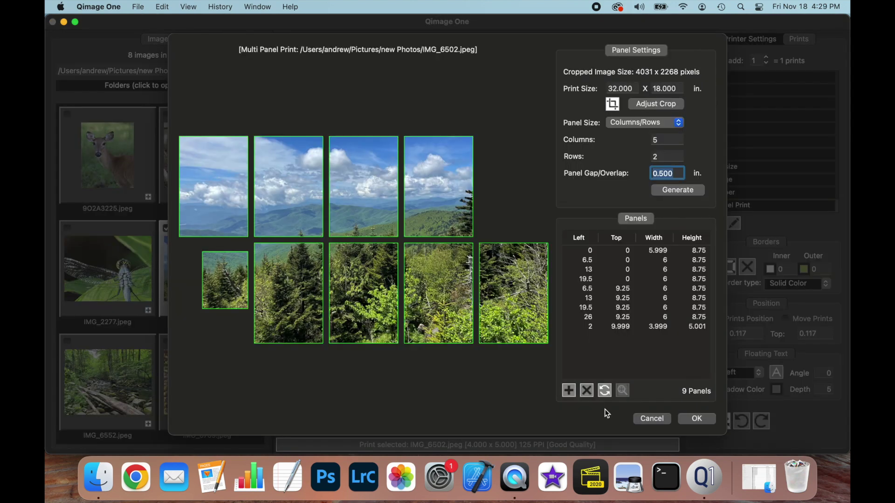
click(604, 392)
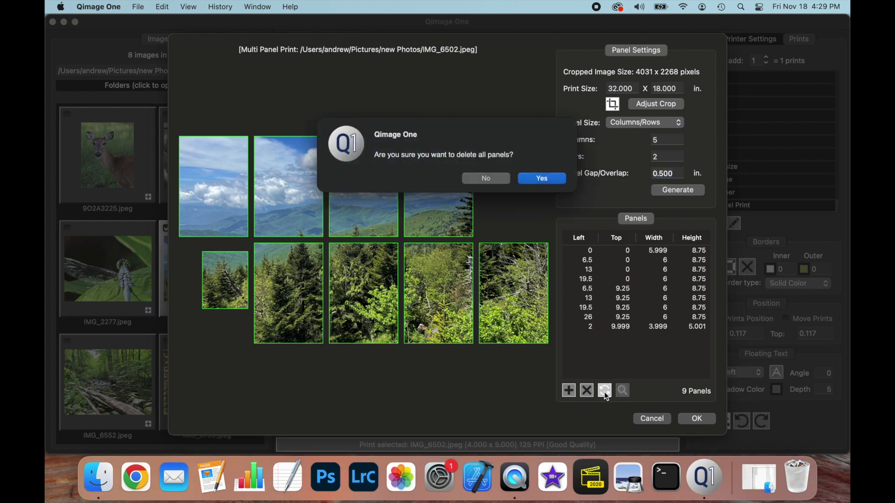
click(550, 178)
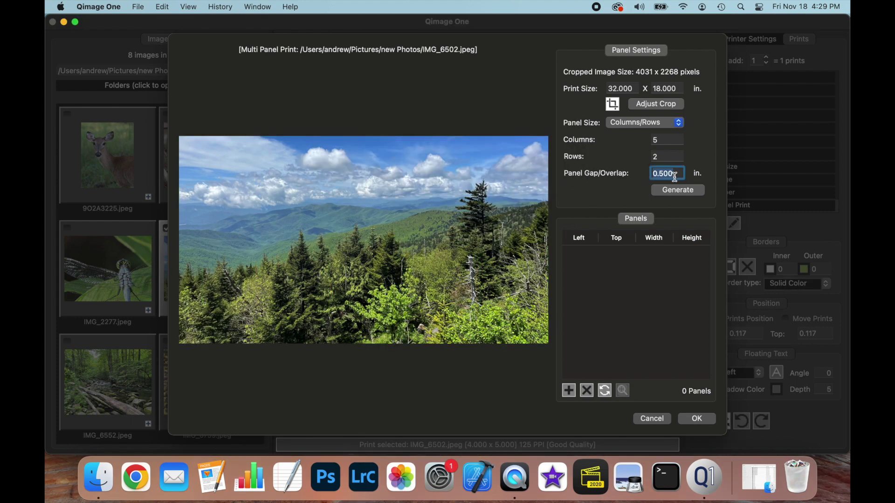
click(678, 191)
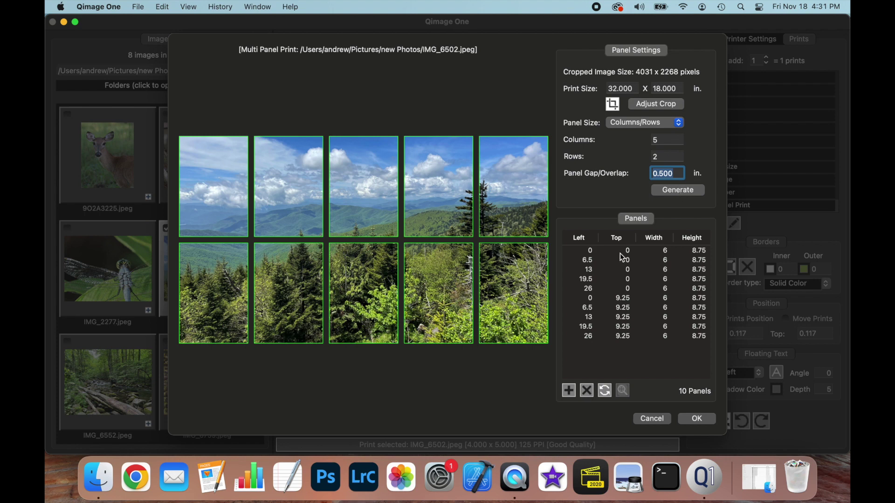
click(621, 253)
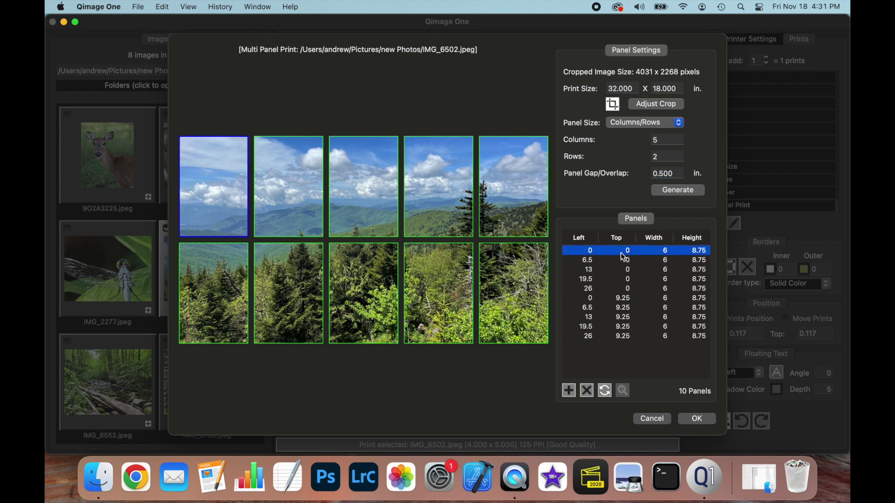
- Resize the first panel to 12 × 12 in
double_click(664, 251)
key(BackSpace)
text(12)
key(Return)
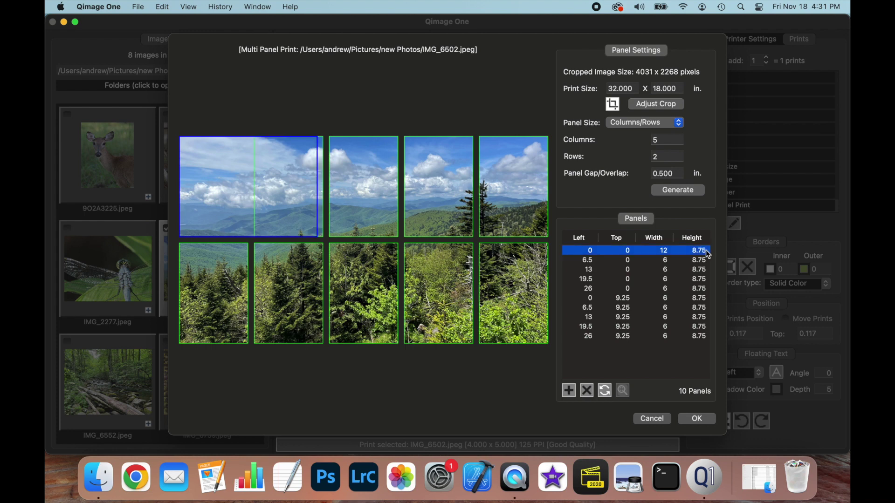
double_click(700, 250)
text(12)
key(Return)
click(379, 265)
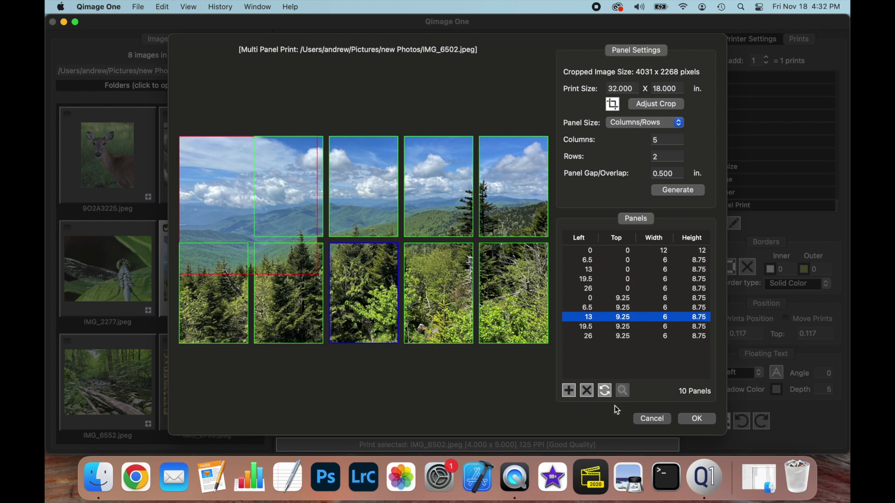
- Dismiss the too-large warning, regenerate the even 5 × 2 grid and apply it as ten pages
click(697, 419)
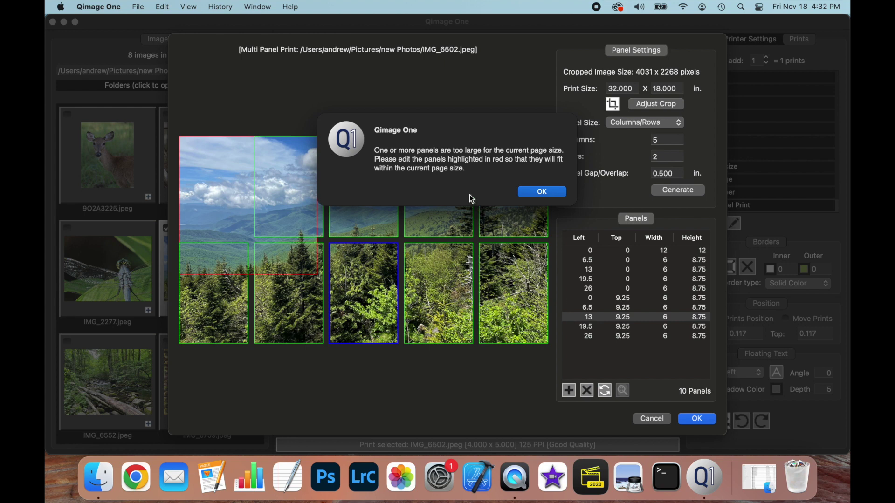
click(543, 192)
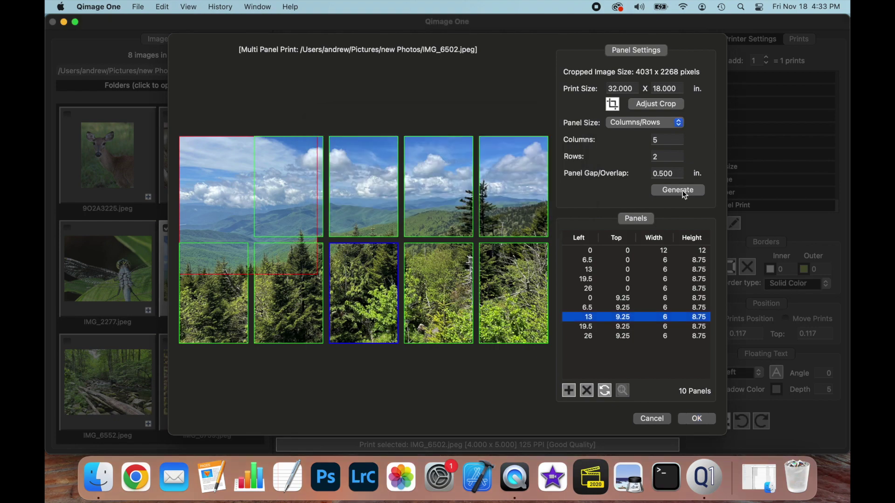
click(682, 190)
click(703, 422)
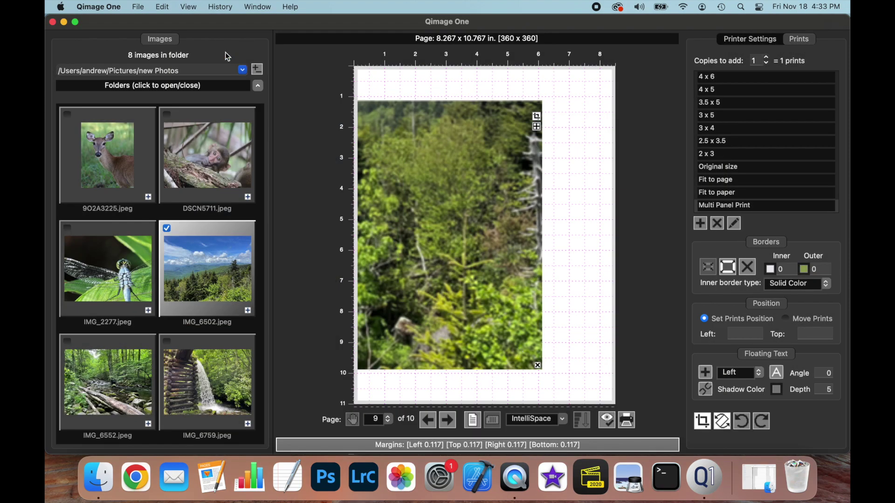
- Save the print job under its default name, then remove all prints from the page
click(138, 6)
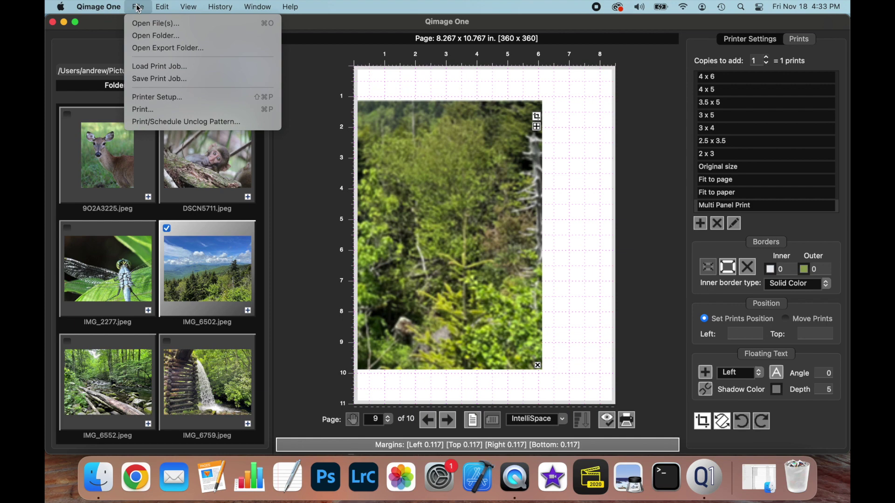
click(159, 78)
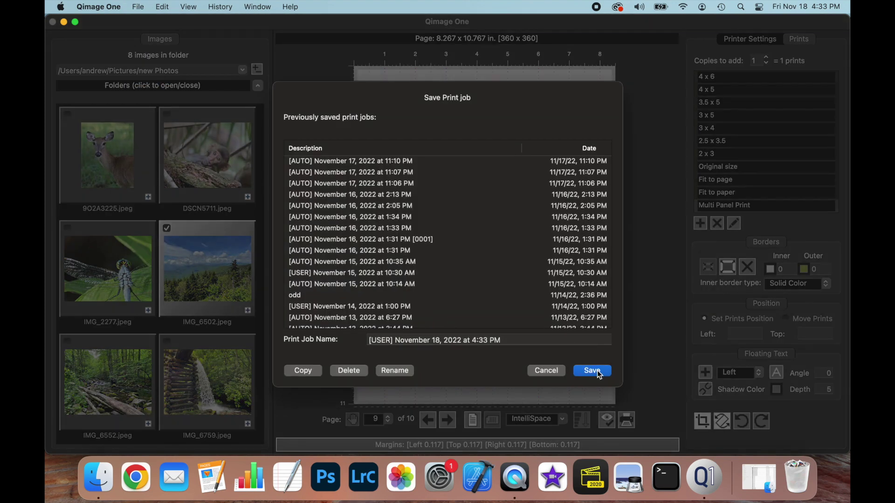
click(597, 371)
right_click(561, 153)
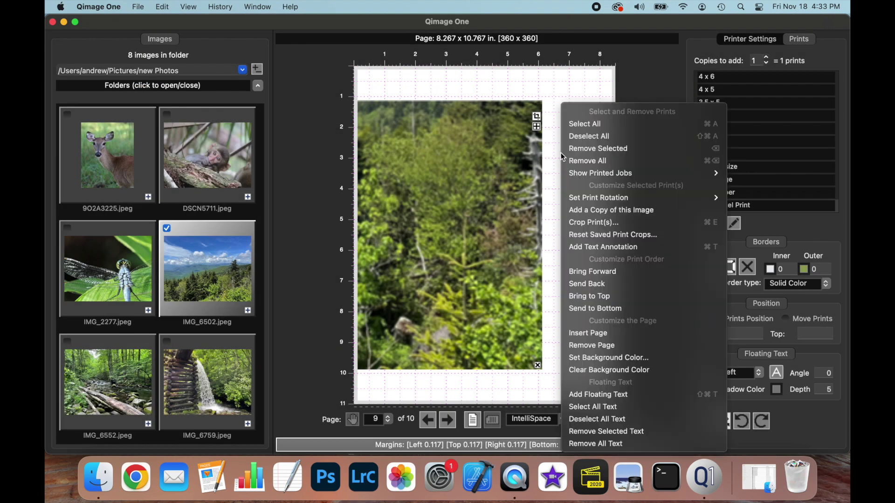
click(573, 160)
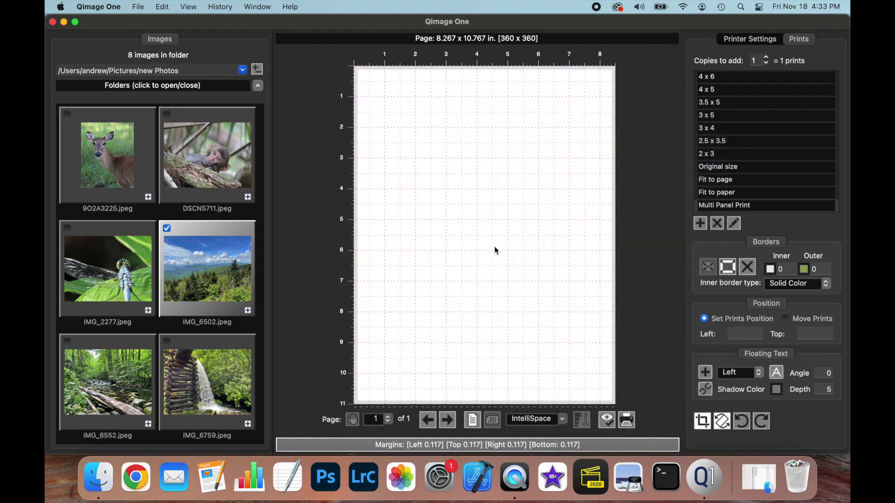
- Load the print job saved November 18, 2022 at 4:33 PM and page through it
click(140, 6)
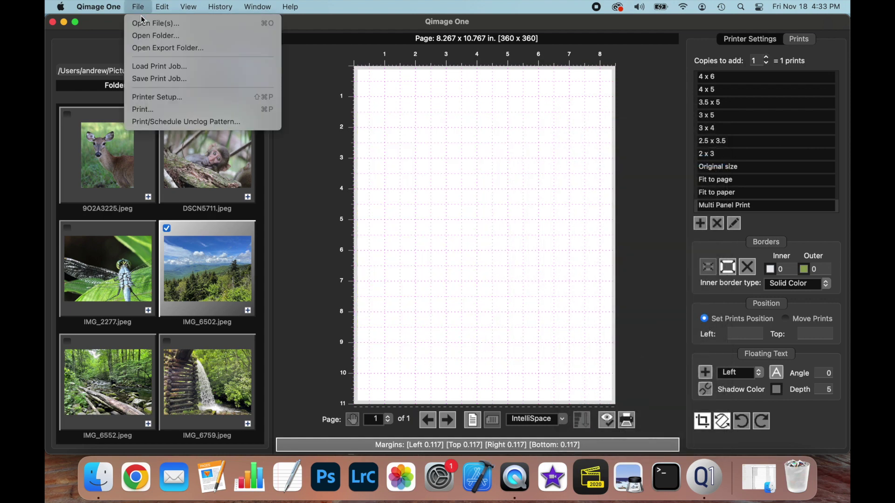
click(154, 66)
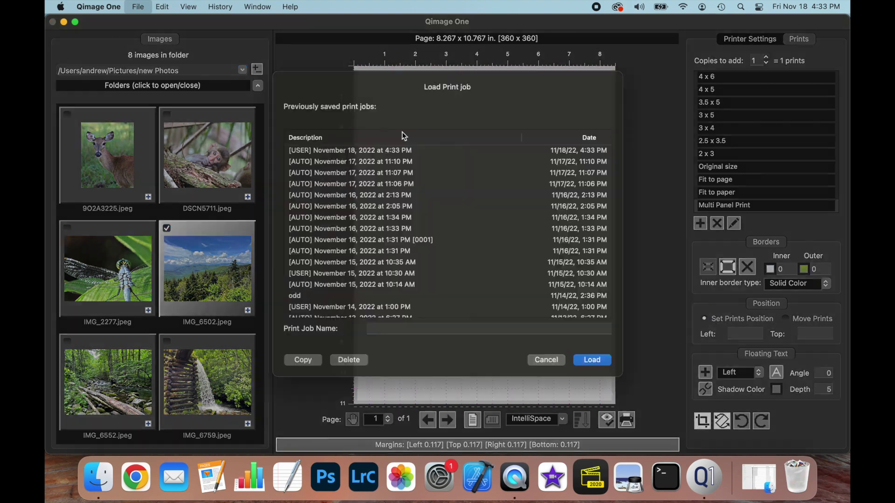
click(376, 159)
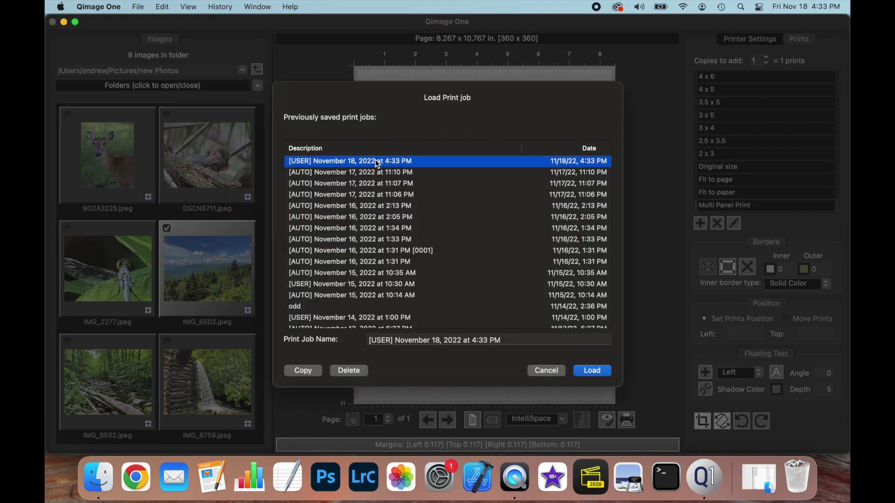
click(592, 371)
click(446, 420)
click(447, 419)
click(447, 419)
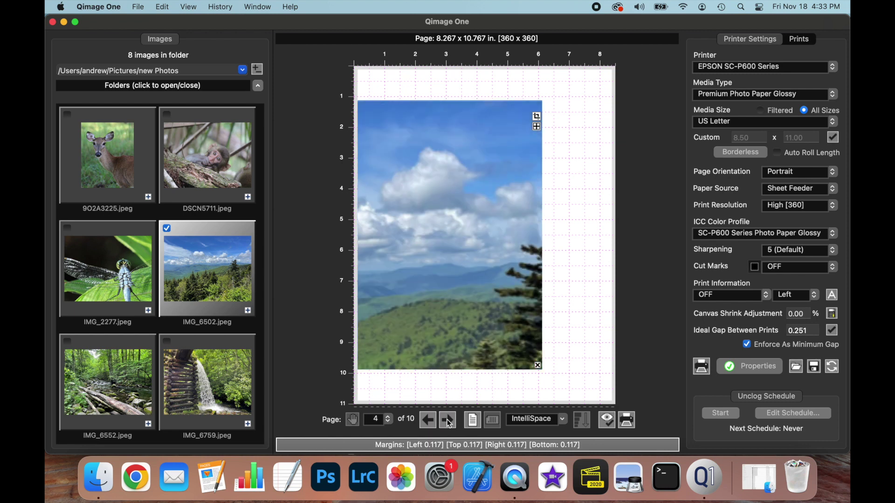
- Open the reloaded print's Multi Panel Print dialog from the Prints tab to verify its 5 × 2 grid
click(537, 128)
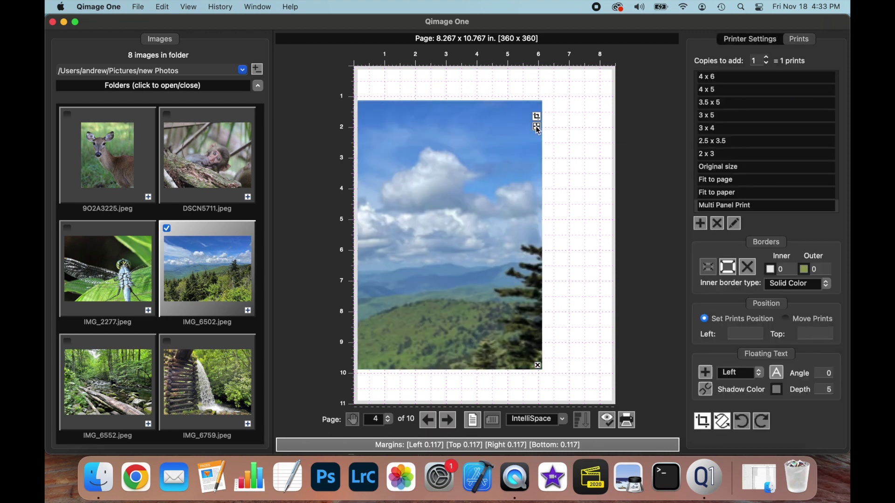
click(536, 128)
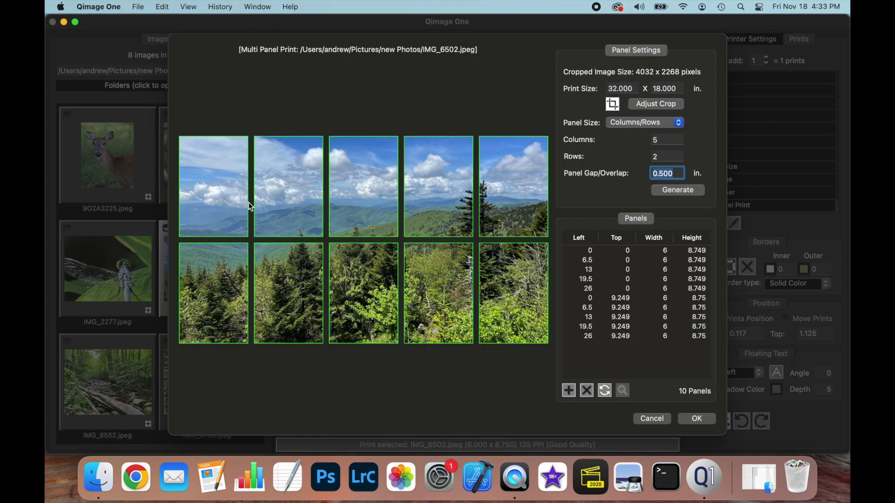